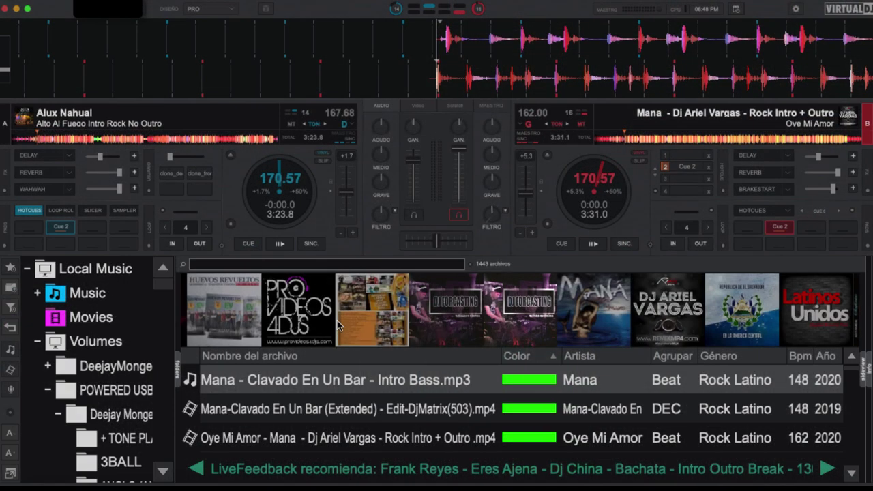
scroll(423, 328, down, 3)
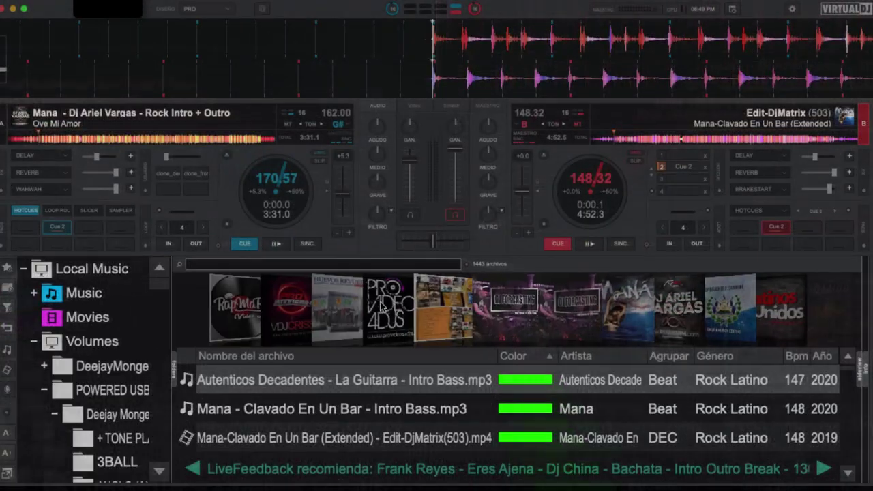
scroll(435, 368, up, 1)
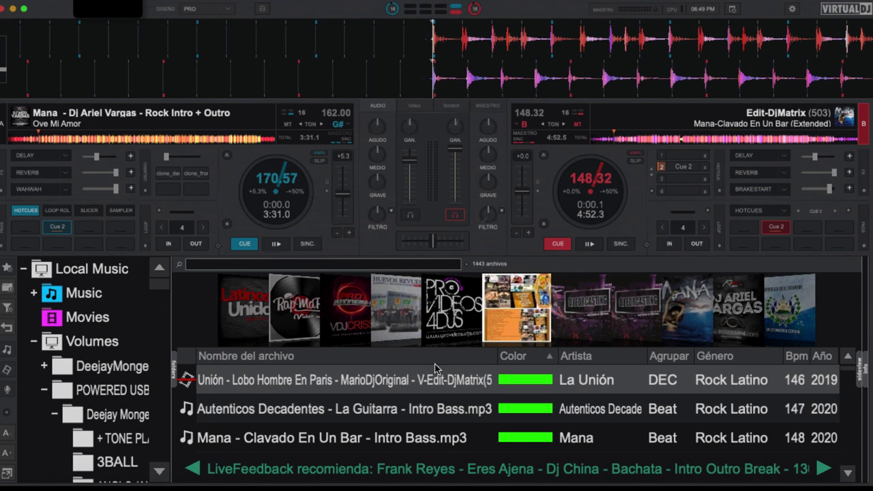
scroll(434, 368, up, 2)
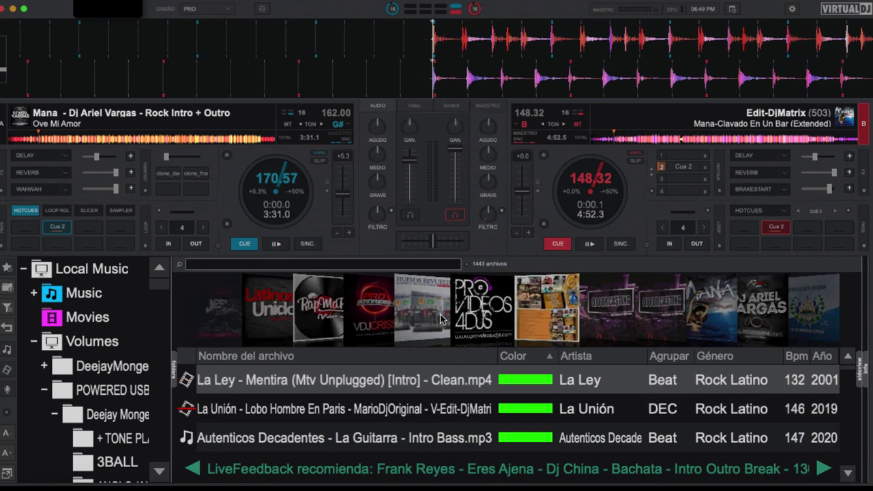
scroll(460, 355, down, 1)
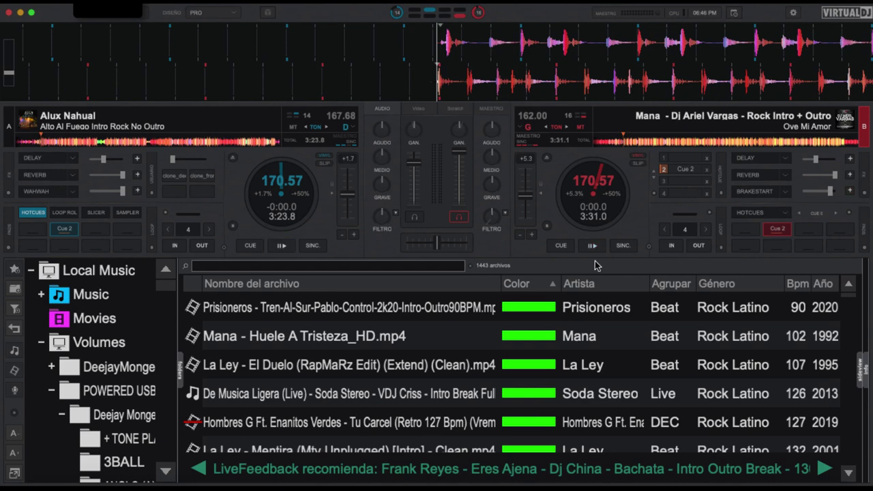
Show the Portada del Álbum column in the song list
right_click(476, 283)
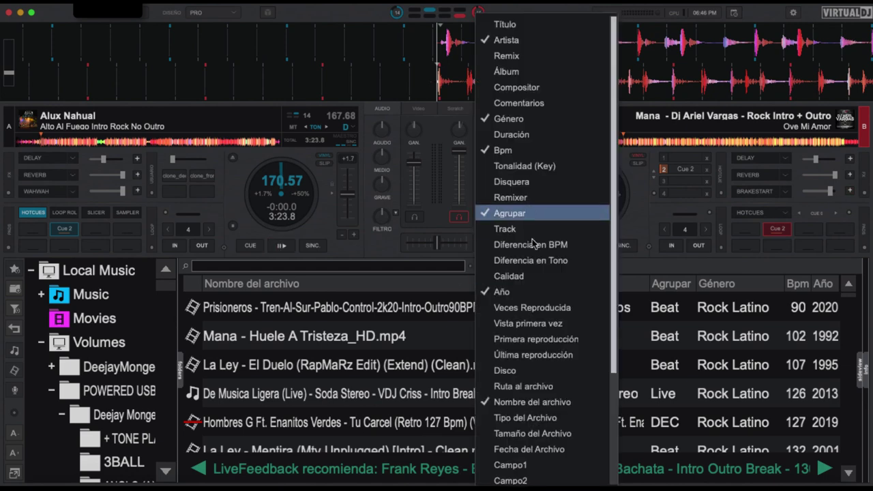
scroll(545, 210, down, 3)
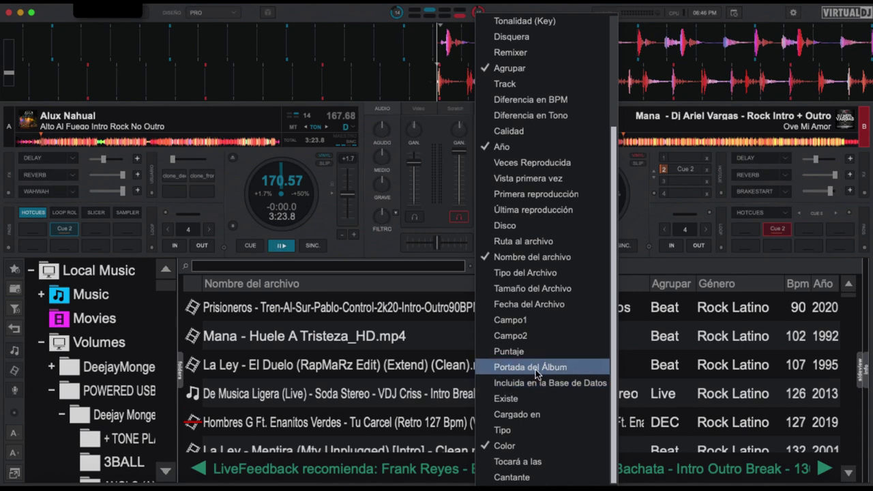
click(535, 370)
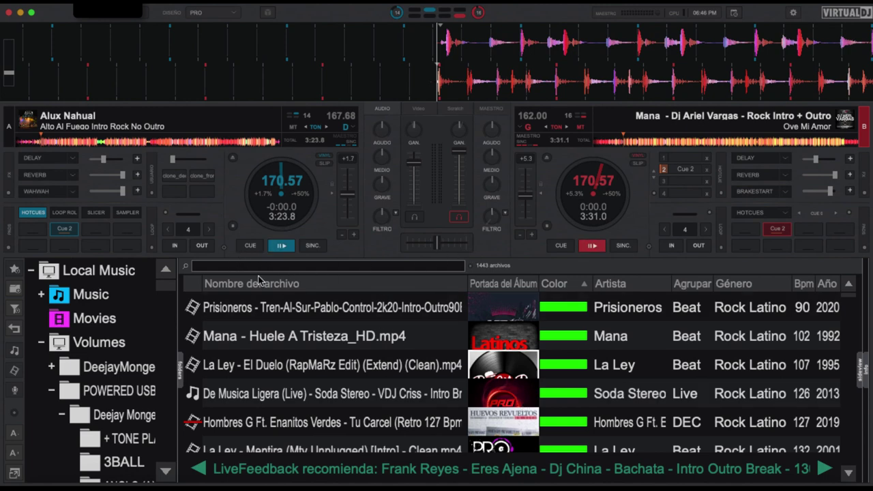
Hide the Portada del Álbum column from the song list again
right_click(488, 285)
scroll(522, 414, down, 5)
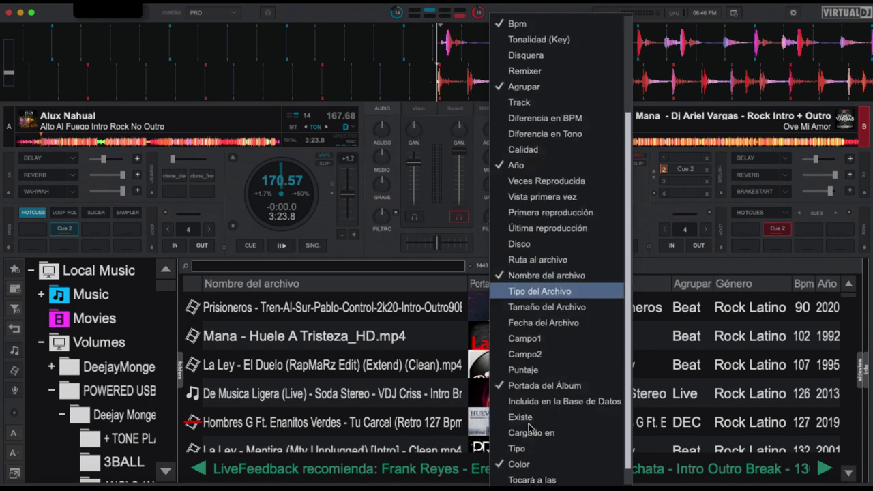
click(533, 369)
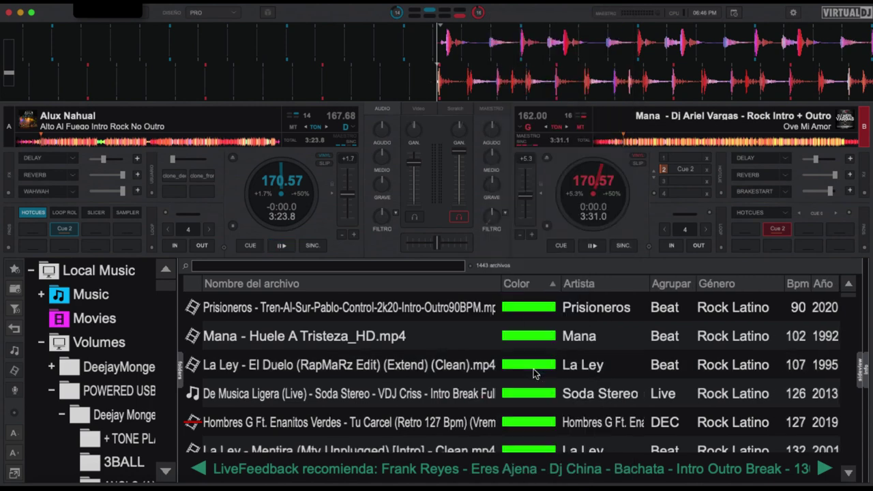
Find the coverFlow option in the configuration by searching for "cover flo", set it to 3d and close the configuration
click(793, 14)
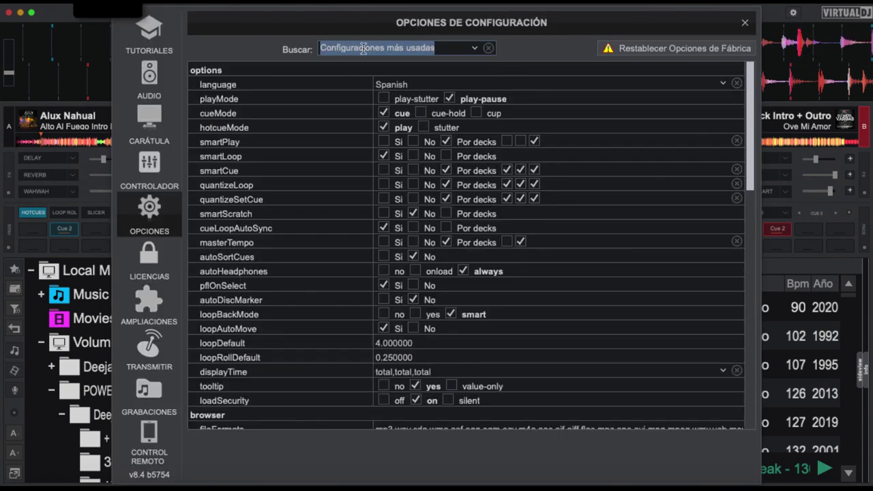
text(cover )
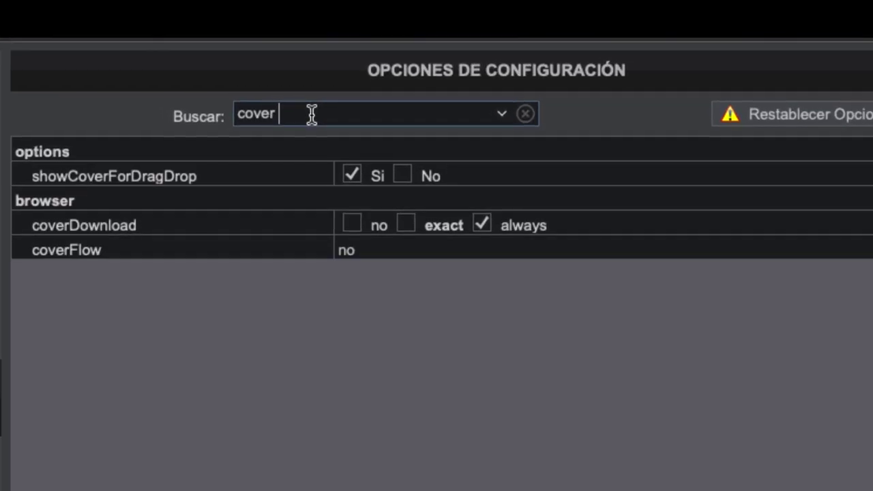
text(flo)
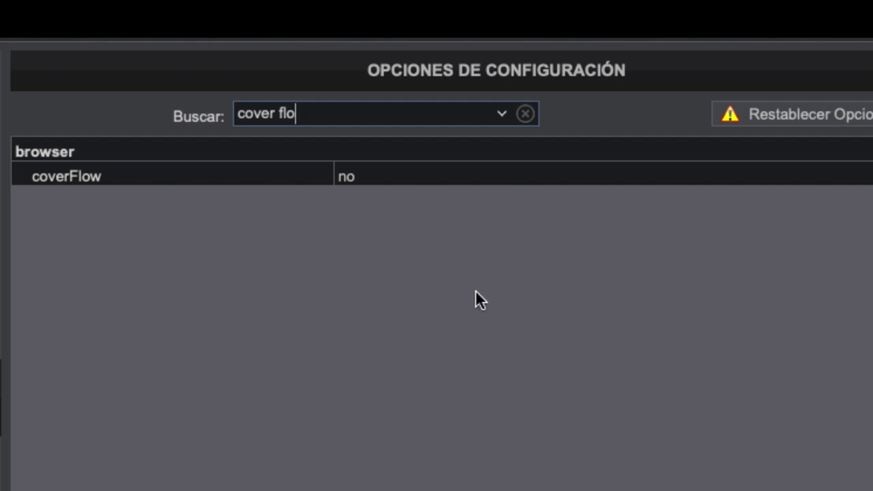
click(836, 174)
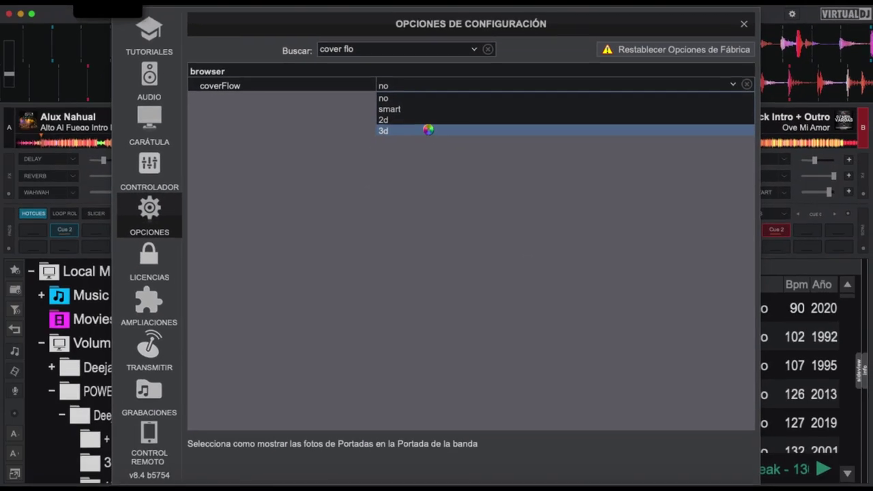
click(306, 253)
click(744, 25)
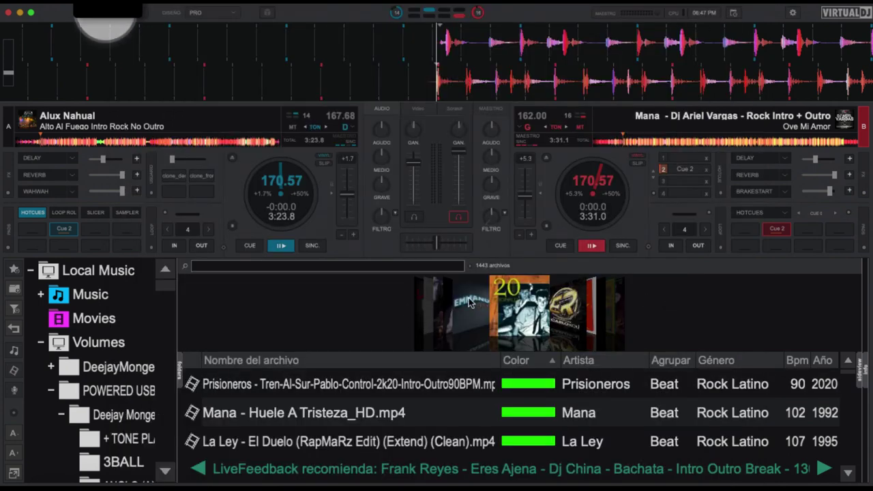
Browse the songs with the 3D cover strip enlarged, and shrink the strip back to show about three songs below it
drag(522, 354, 522, 408)
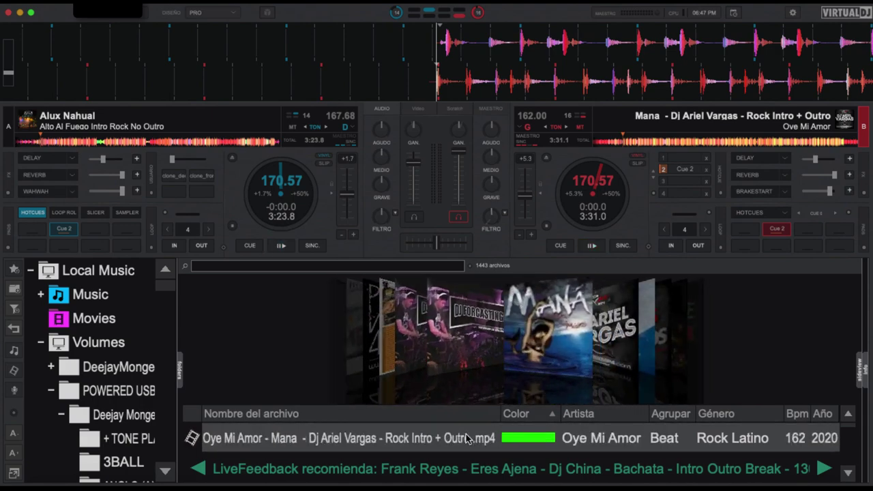
scroll(468, 438, down, 10)
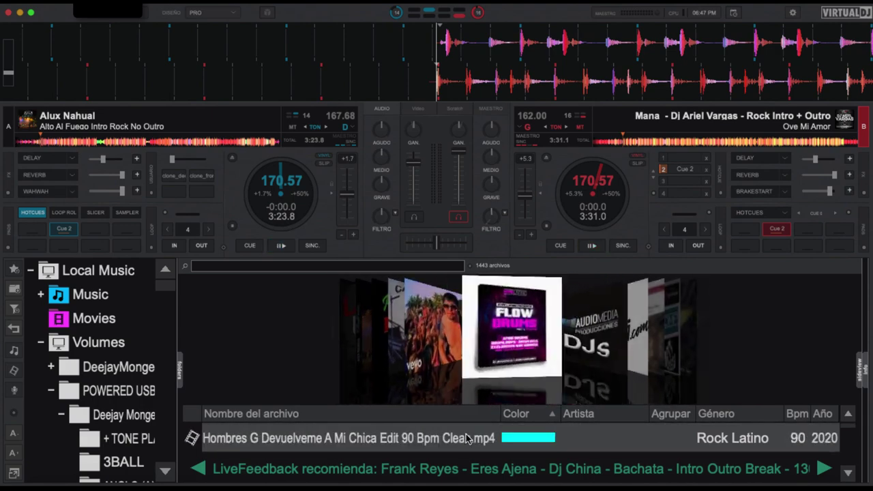
scroll(468, 438, down, 5)
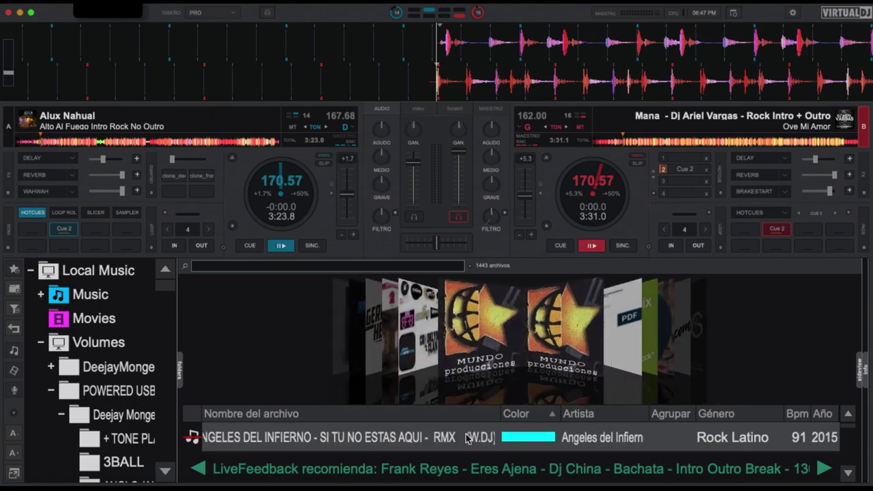
scroll(467, 438, down, 5)
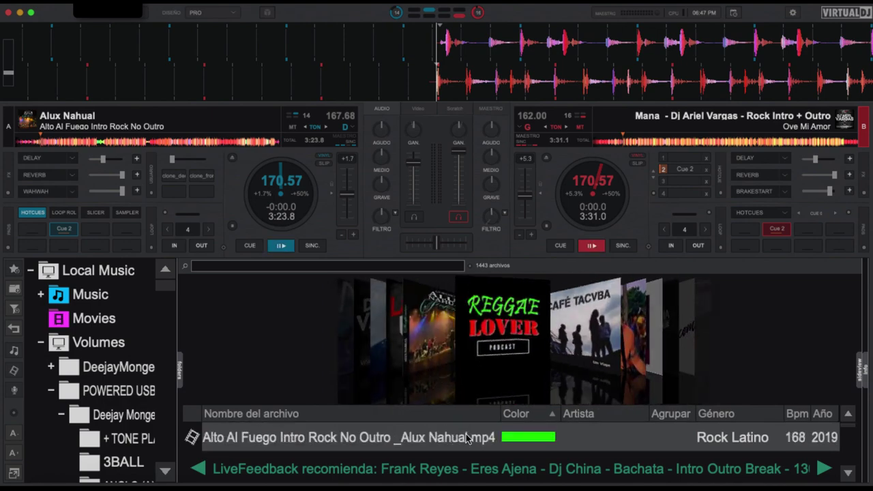
scroll(468, 438, down, 4)
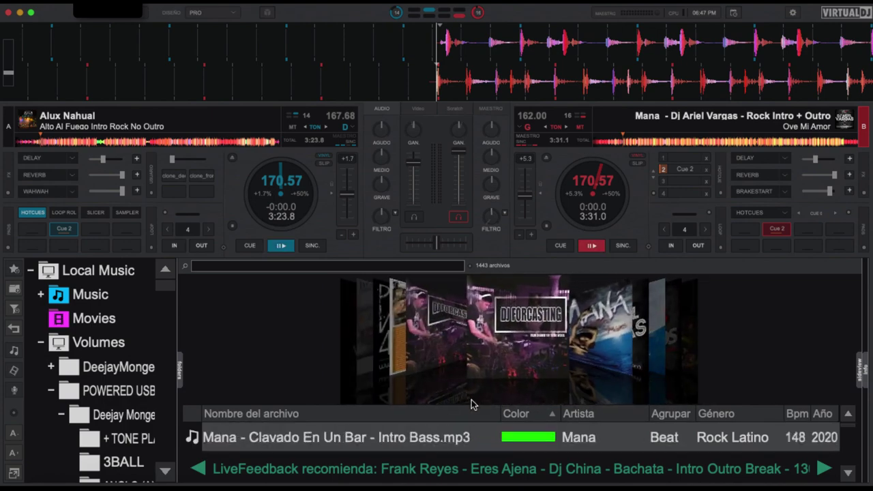
drag(469, 406, 506, 349)
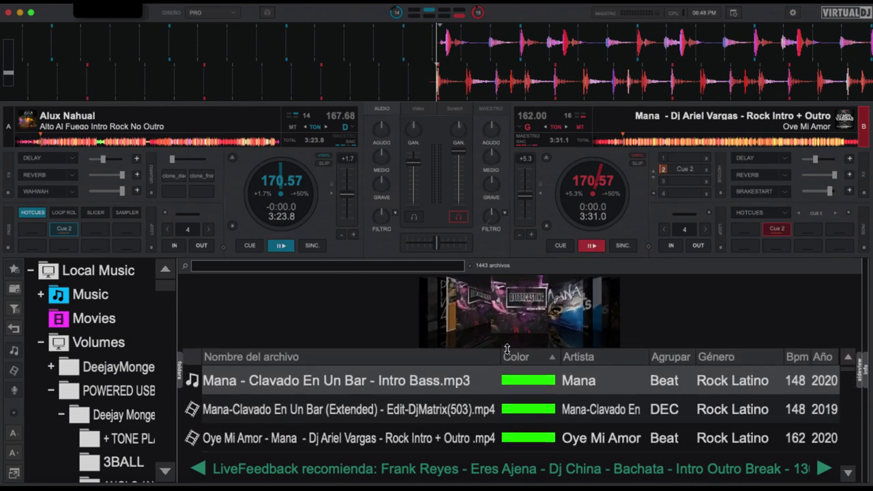
Search the configuration for "cover", set coverFlow to 2d and close the configuration
click(800, 17)
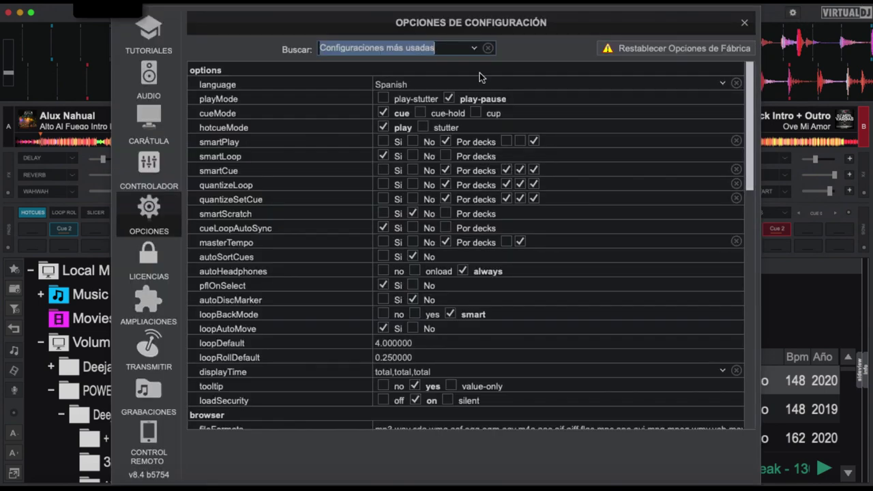
text(cover)
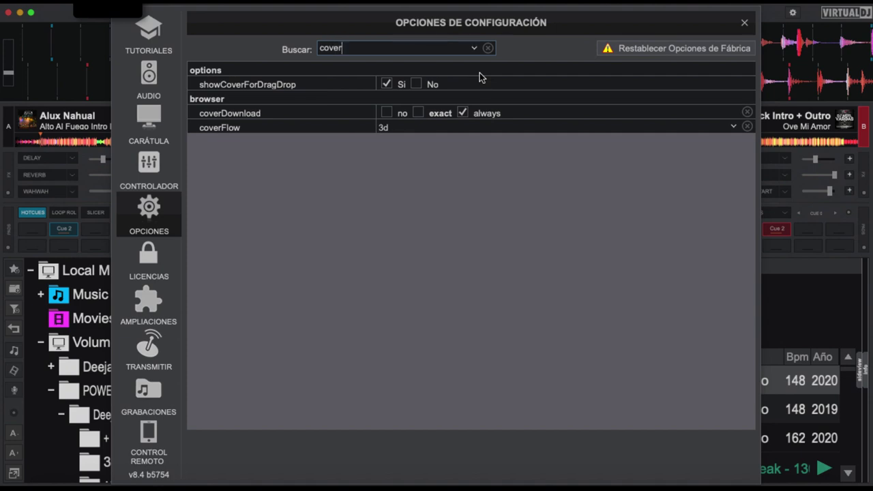
click(733, 128)
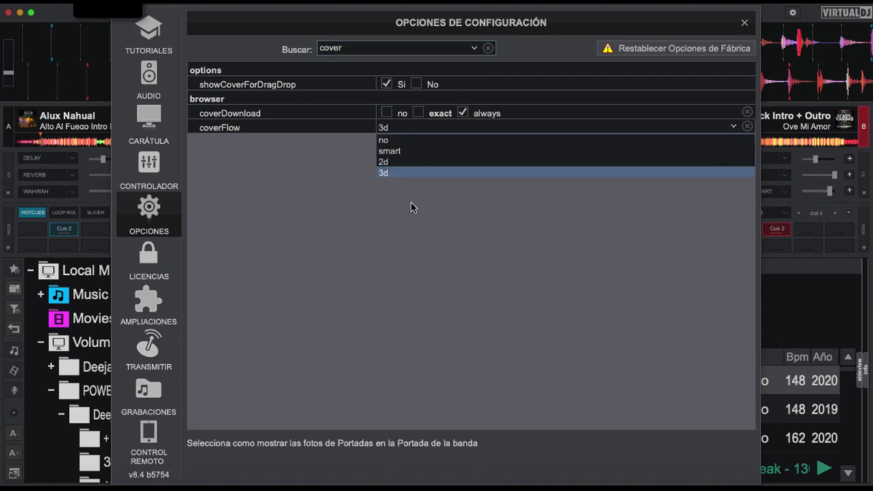
click(399, 164)
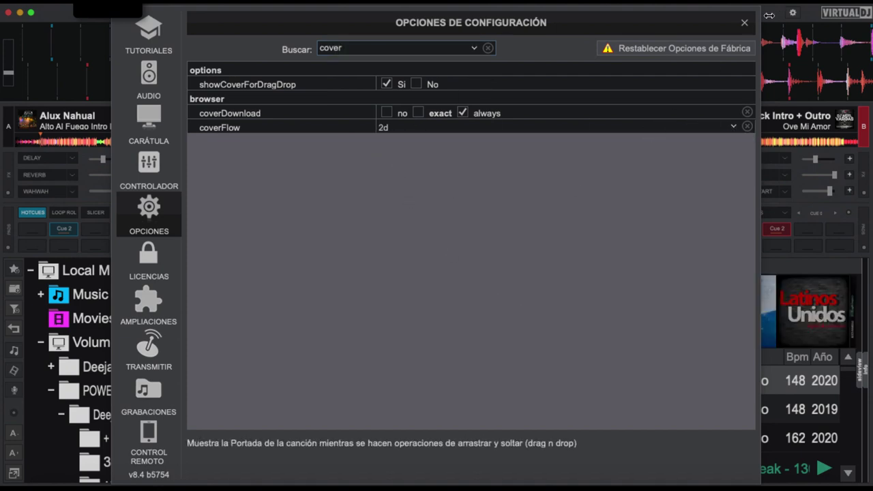
click(744, 25)
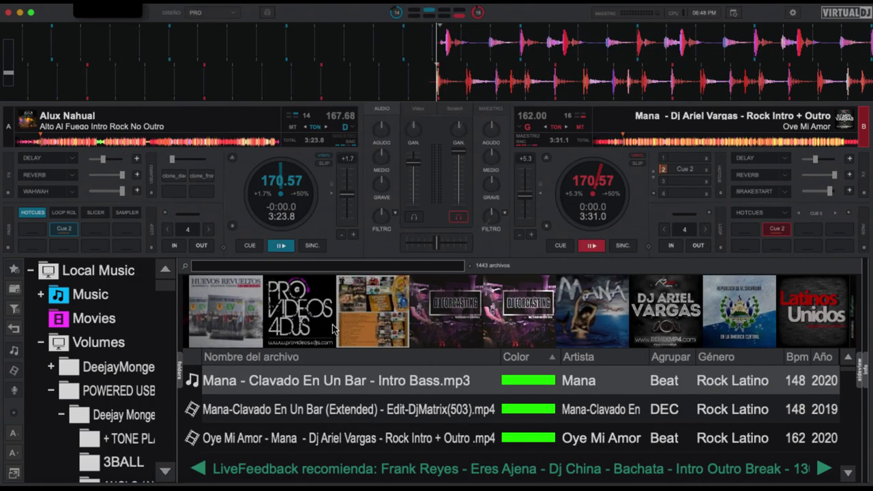
Using their covers in the strip, load Oye Mi Amor onto deck A and Mana-Clavado En Un Bar (Extended) onto deck B
scroll(286, 327, up, 4)
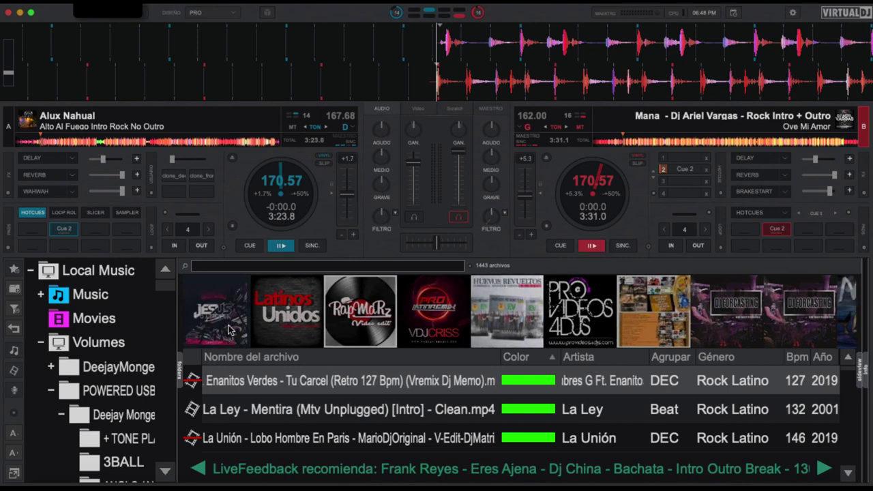
scroll(382, 330, up, 4)
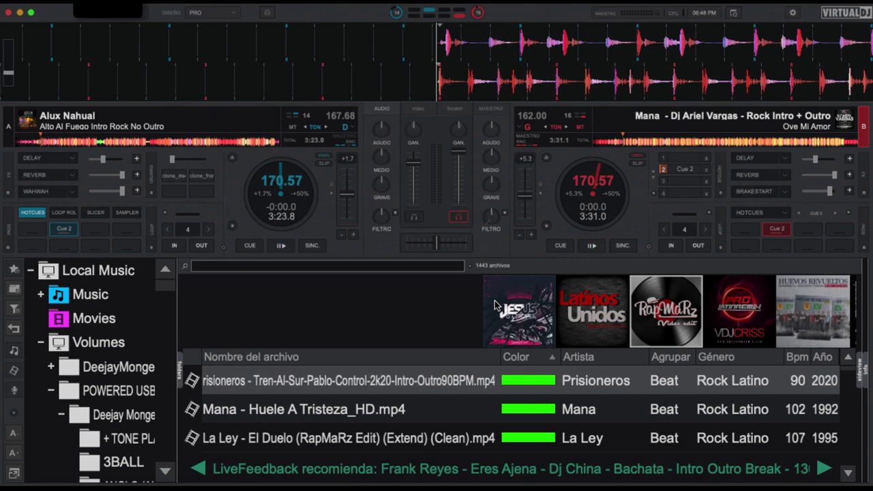
scroll(485, 384, down, 8)
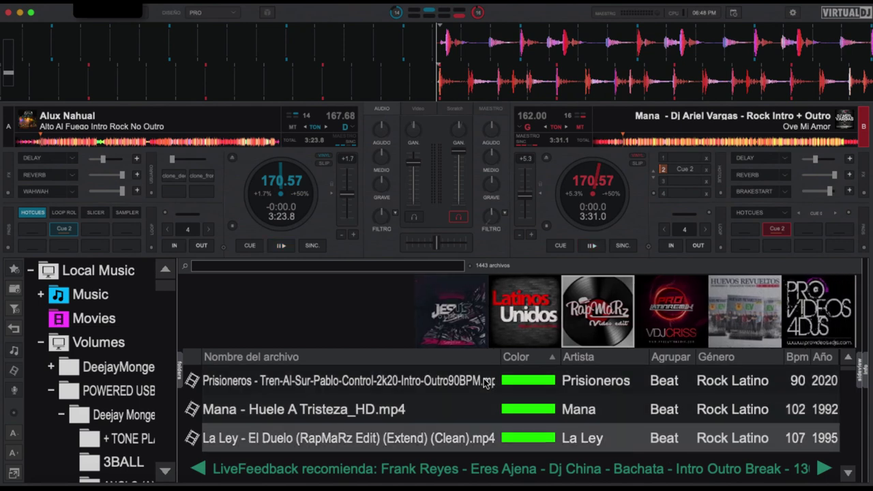
scroll(486, 383, down, 2)
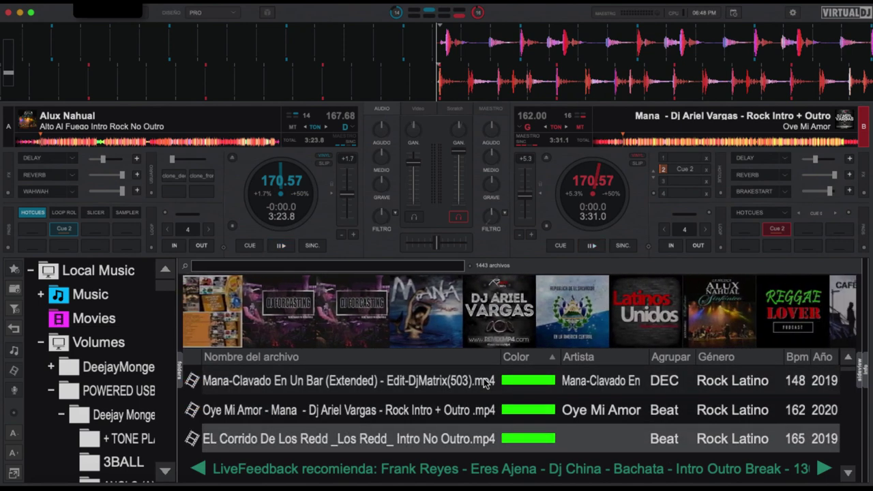
scroll(493, 322, up, 1)
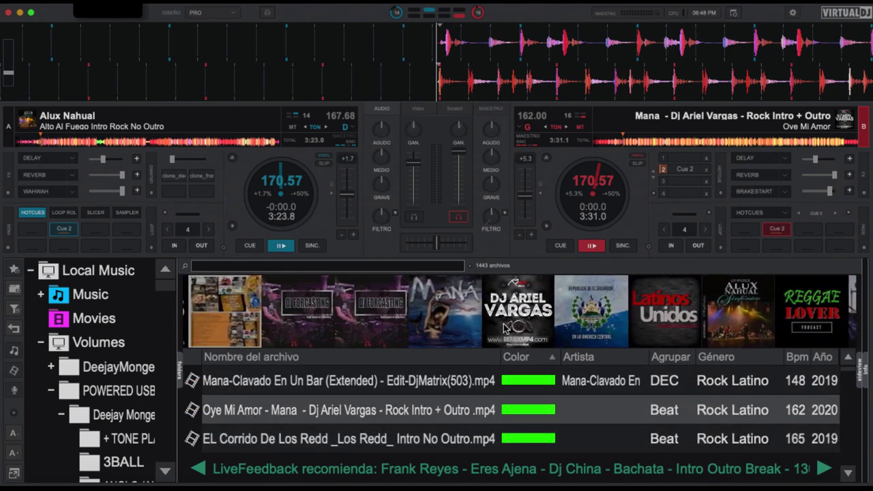
drag(520, 311, 646, 166)
drag(534, 343, 221, 193)
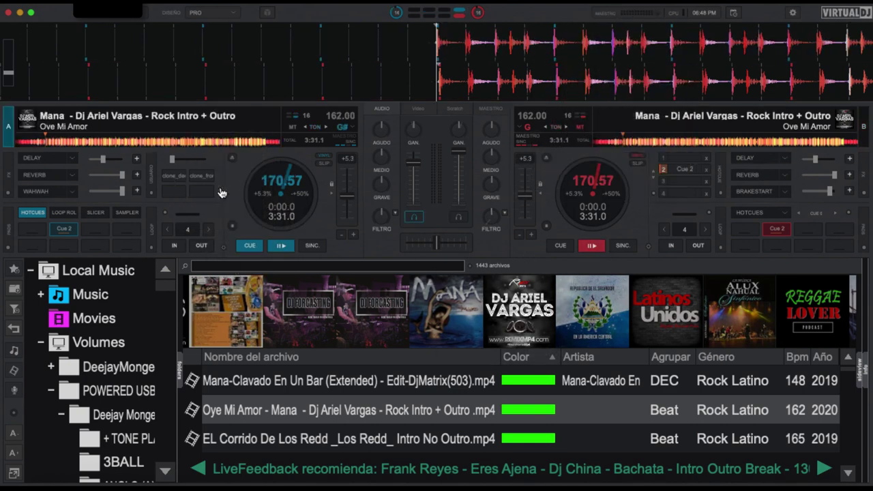
drag(446, 310, 594, 150)
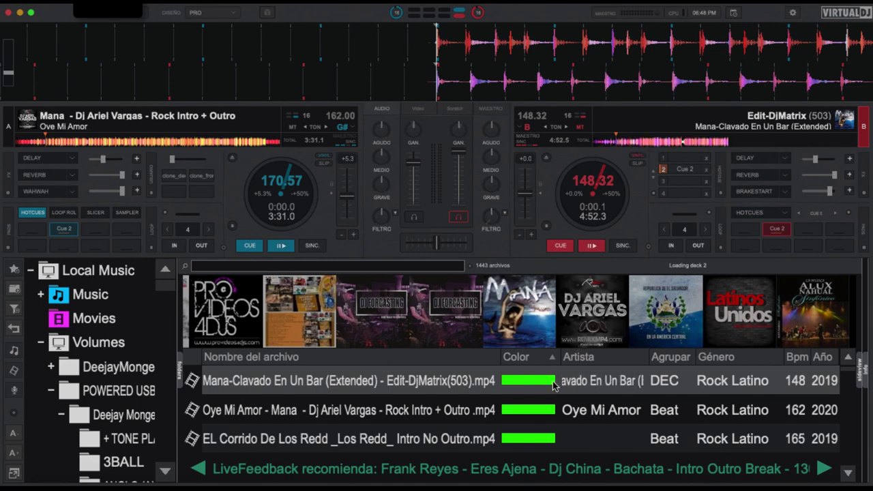
Search the configuration for "cover", set coverFlow to smart and close the configuration
click(792, 12)
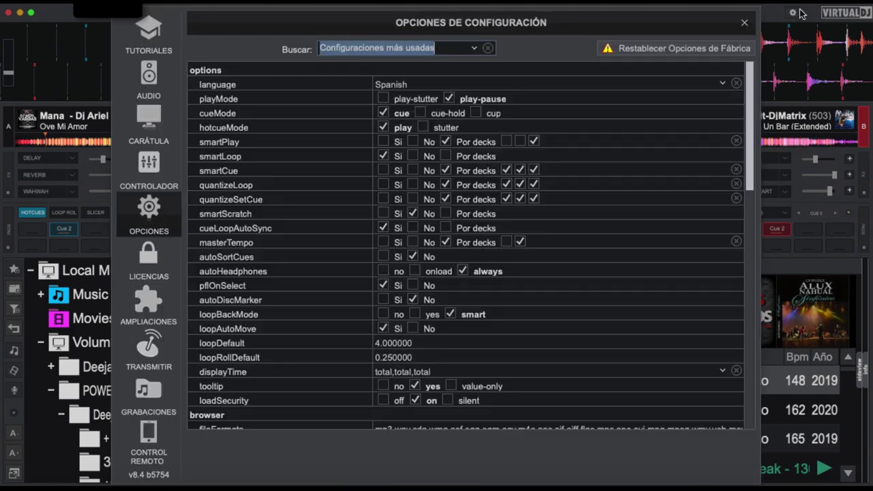
text(cover)
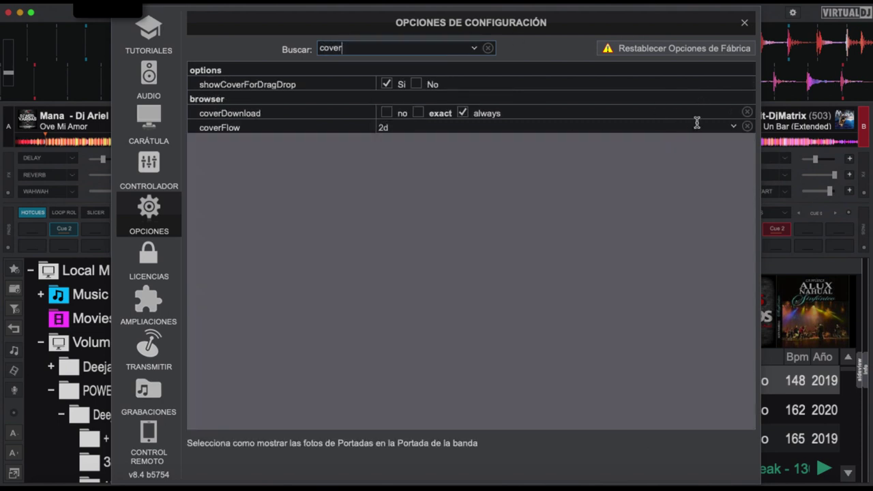
click(729, 128)
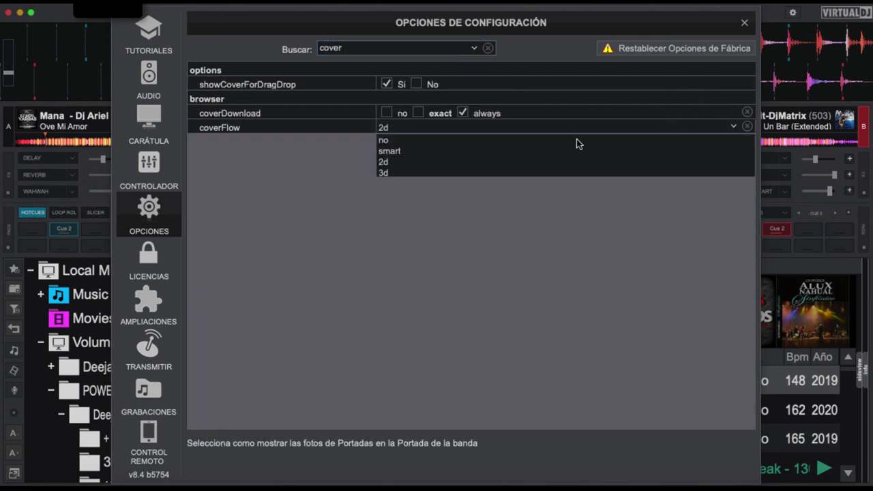
click(431, 151)
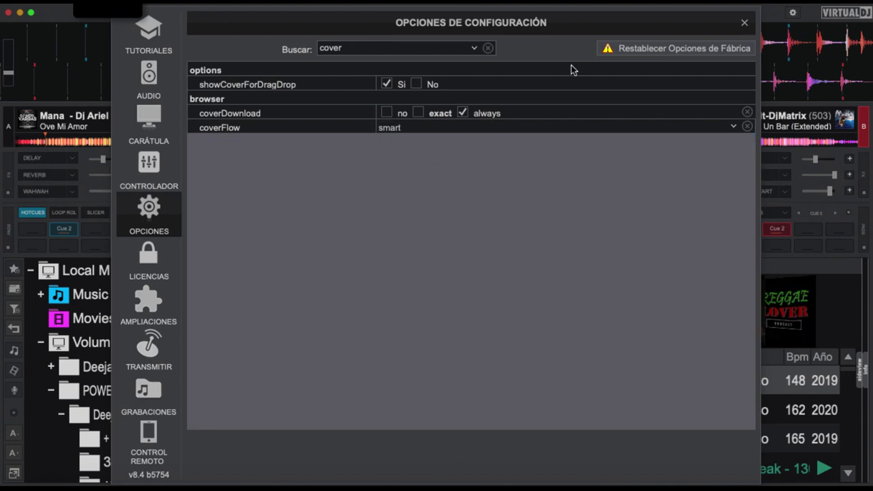
click(745, 19)
Browse up and down through the Rock Latino songs to examine how the smart cover strip follows the selected song
scroll(440, 313, up, 3)
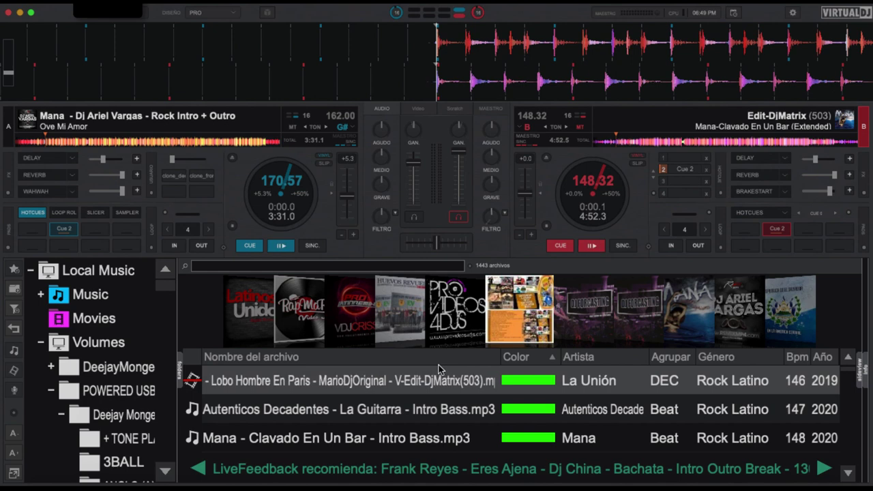
scroll(444, 321, up, 2)
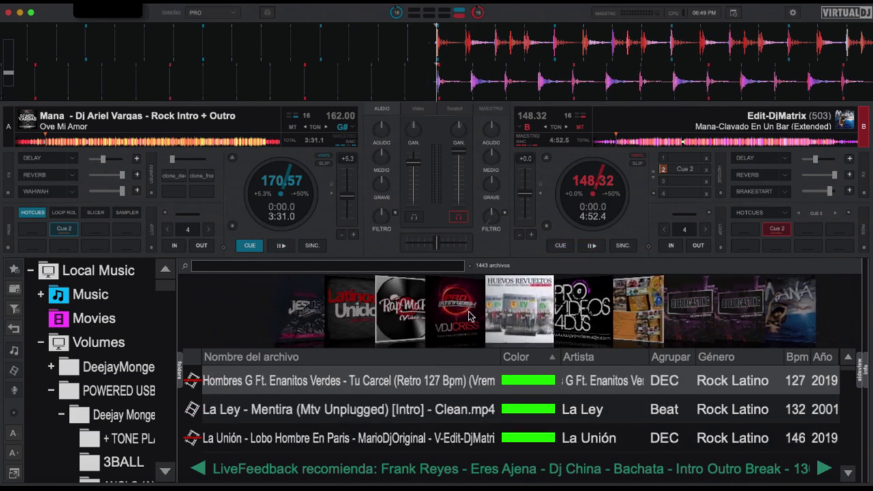
scroll(468, 315, up, 1)
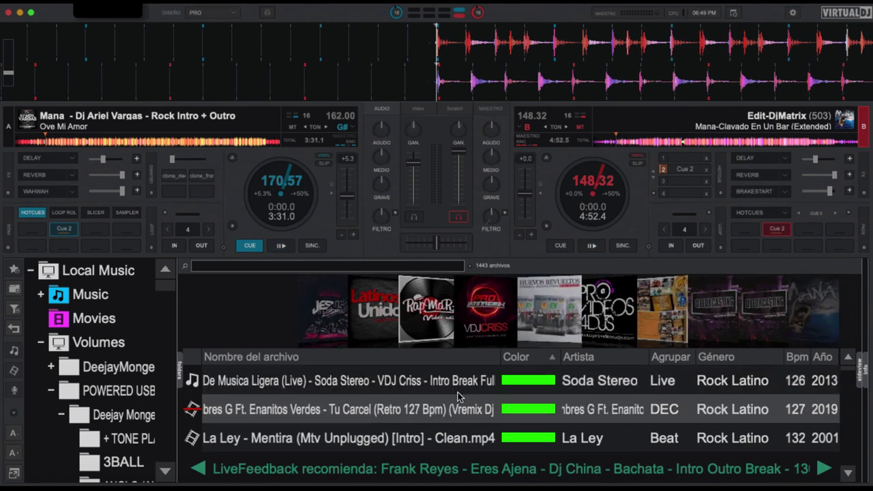
key(Down)
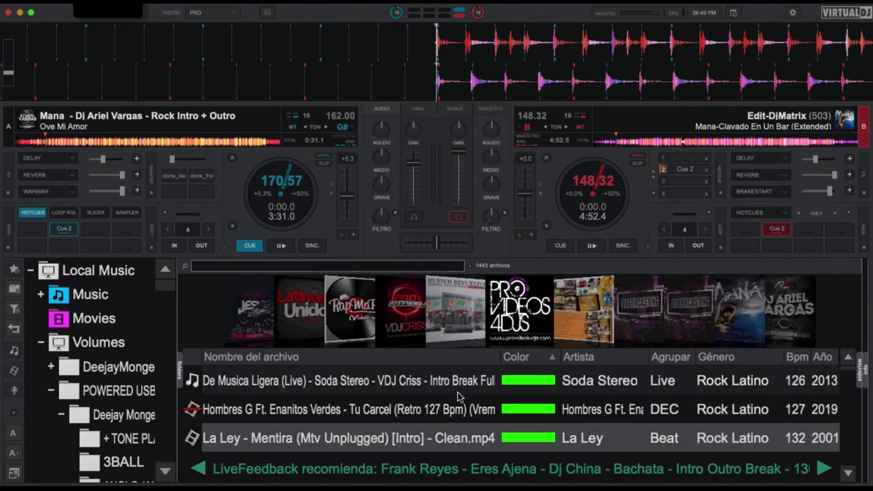
key(Down)
key(Down)
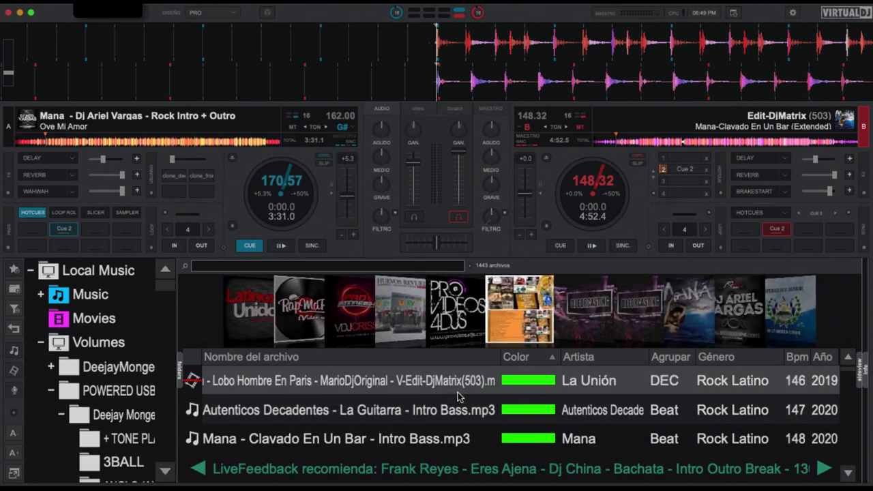
key(Down)
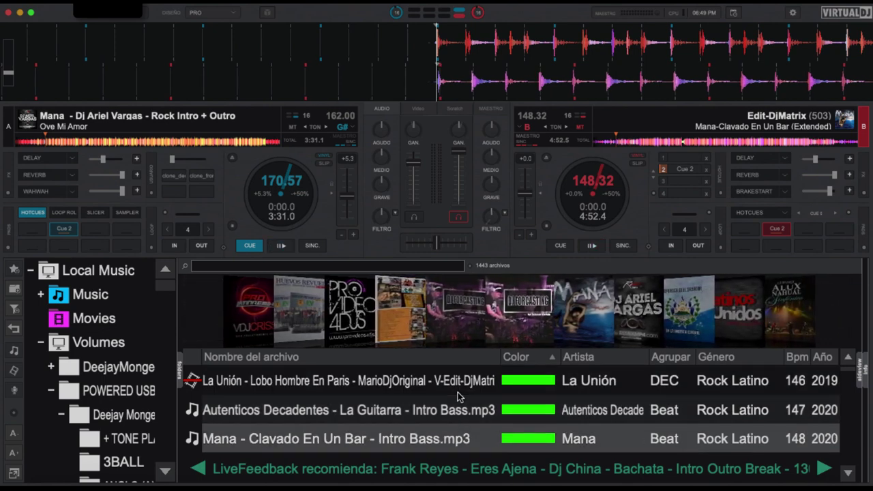
key(Down)
key(Down)
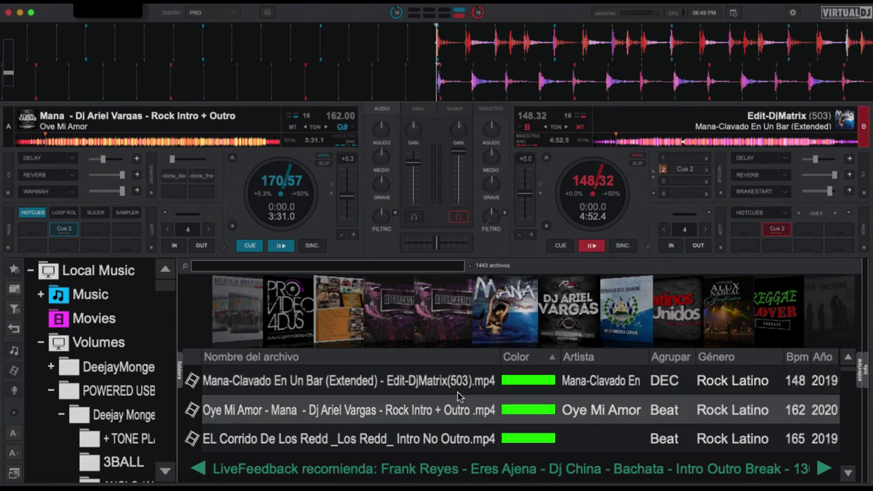
key(Down)
key(Down)
key(Down)
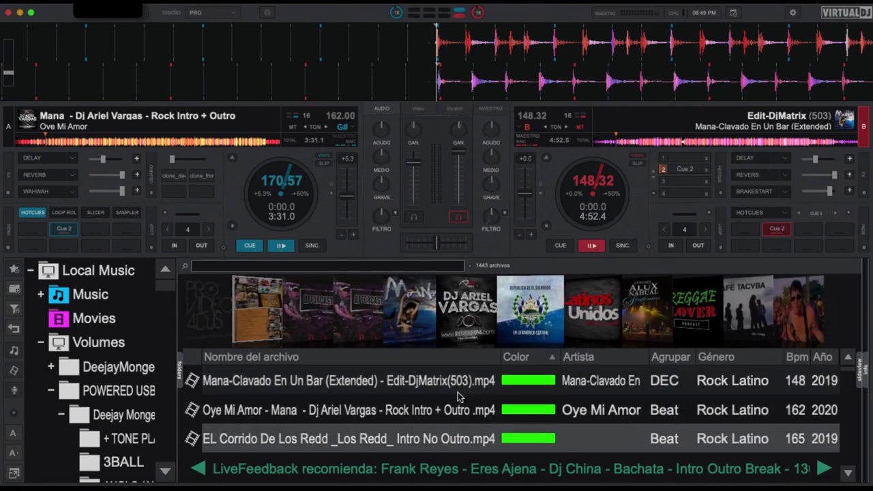
key(Down)
key(Down)
key(Down)
key(Down)
key(Down)
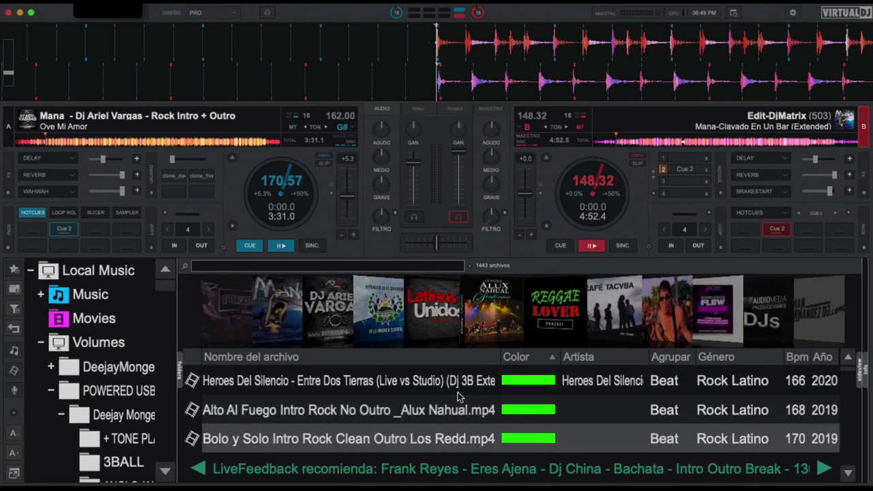
key(Down)
key(Down)
key(Down)
key(Down)
key(Down)
key(Down)
key(Down)
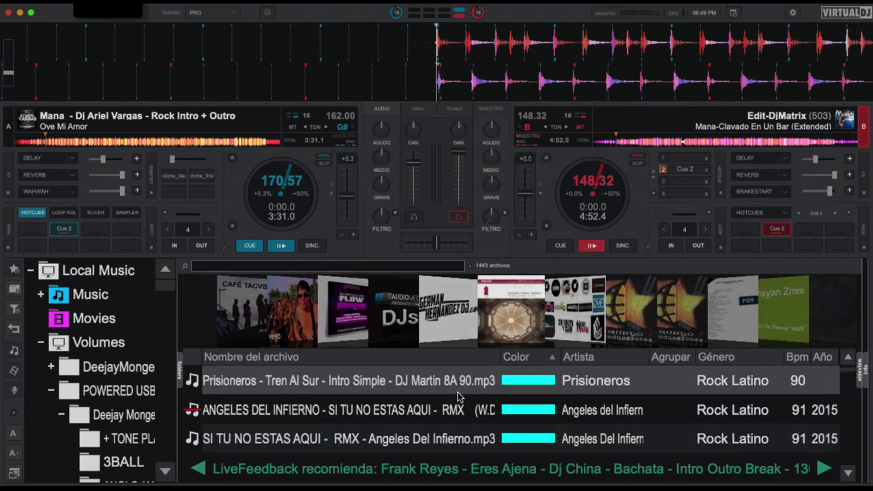
key(Down)
key(Down)
key(Down)
key(Down)
key(Down)
key(Down)
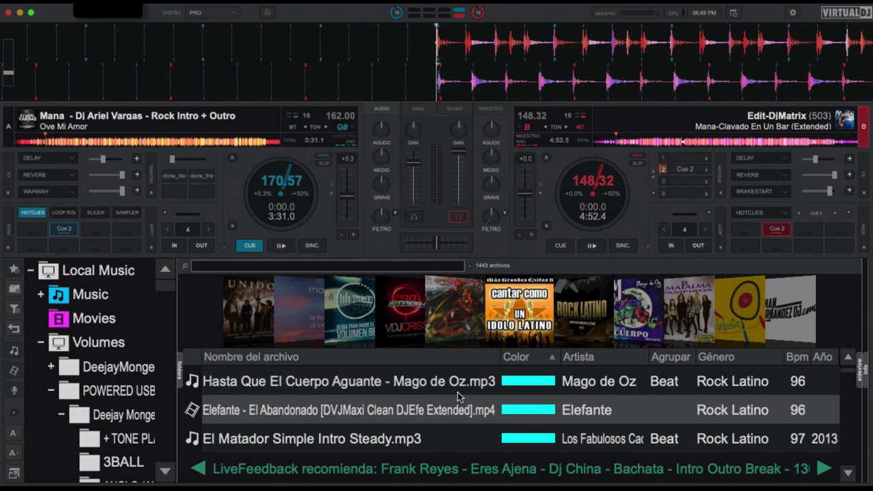
Load Hasta Que El Cuerpo Aguante by Mago de Oz onto deck A using its cover in the strip
key(shift+Left)
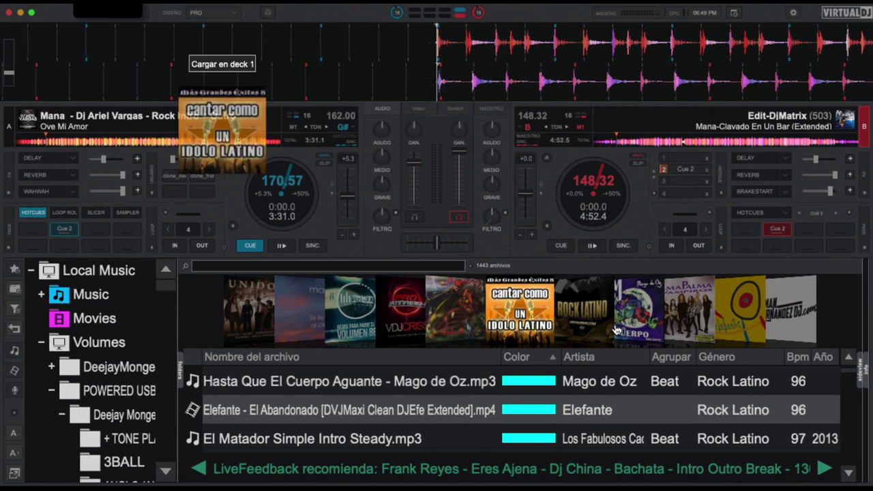
key(Down)
key(Down)
key(shift+Left)
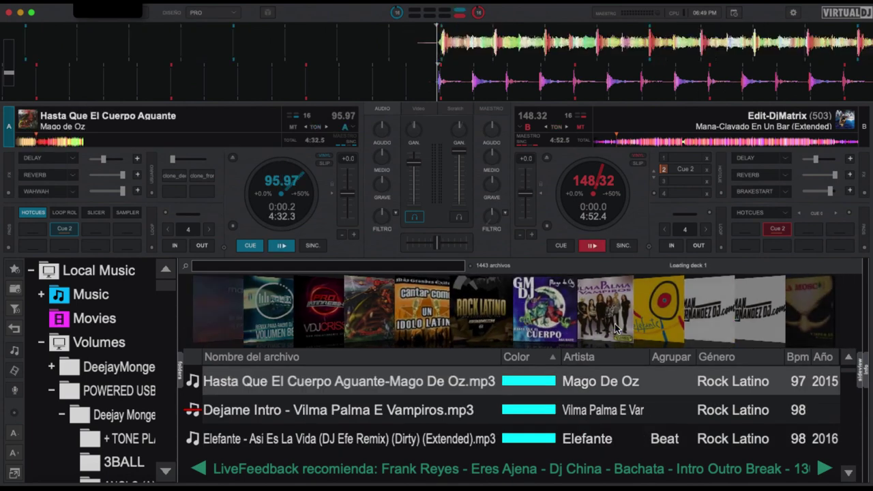
key(space)
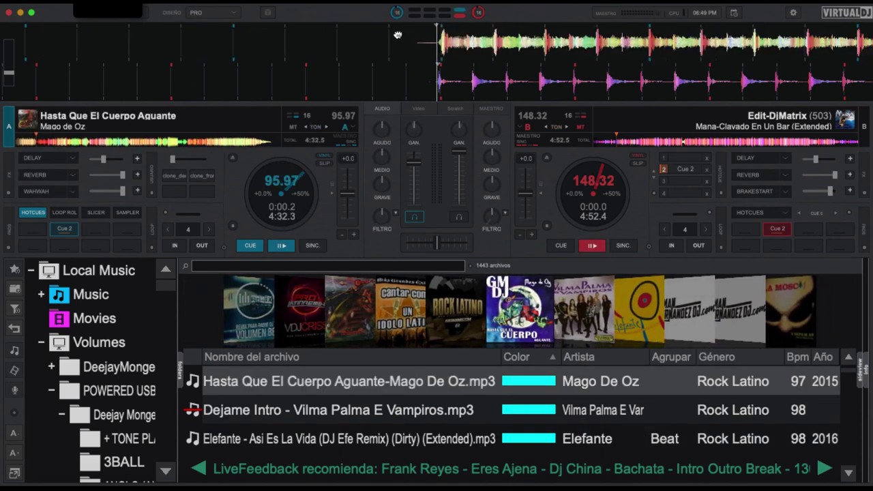
Search the configuration for "cover", turn the cover strip off by setting coverFlow to no, and close the configuration
scroll(518, 409, down, 15)
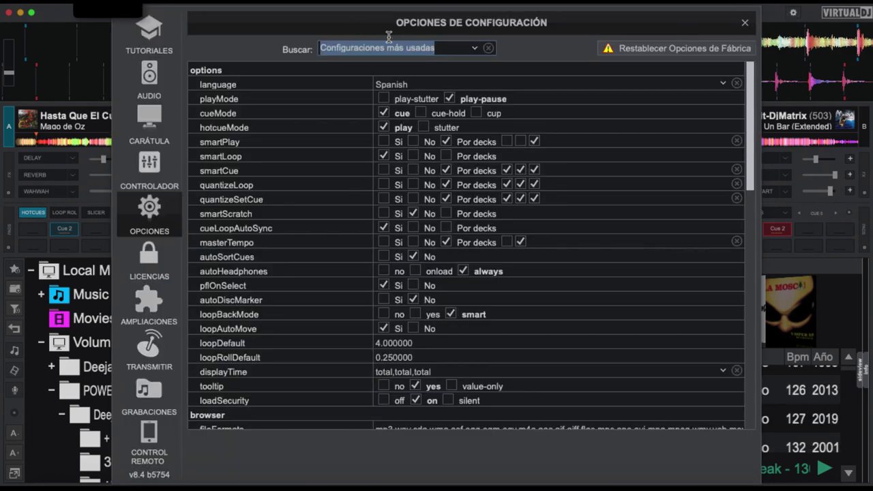
text(cover)
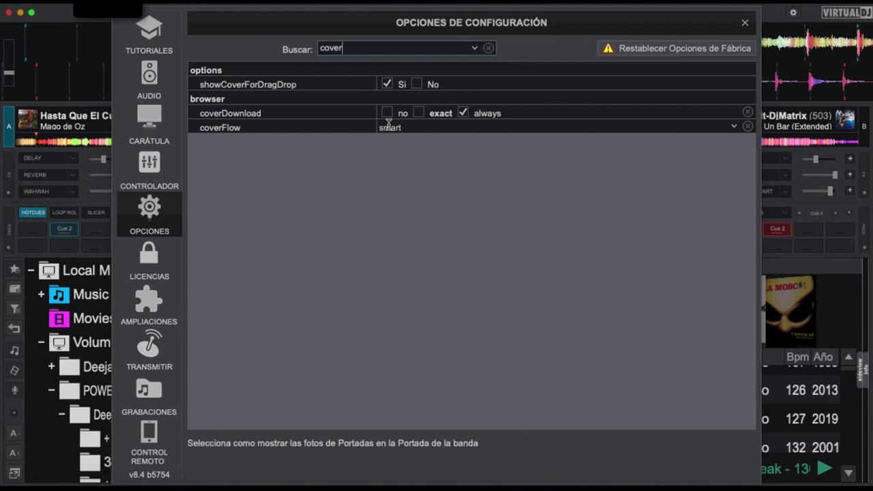
click(735, 128)
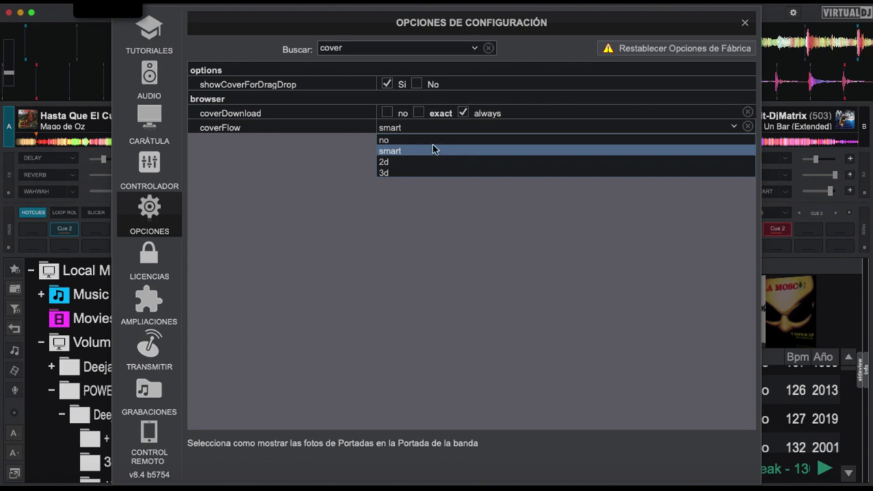
click(433, 141)
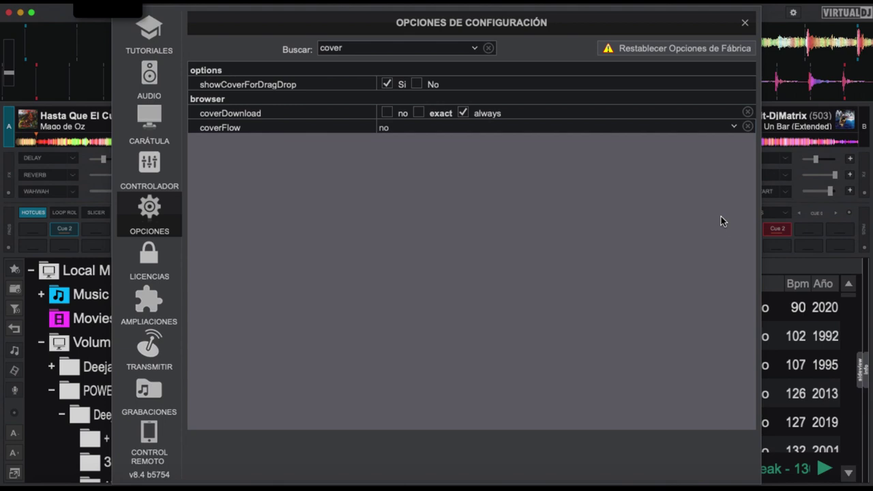
click(745, 24)
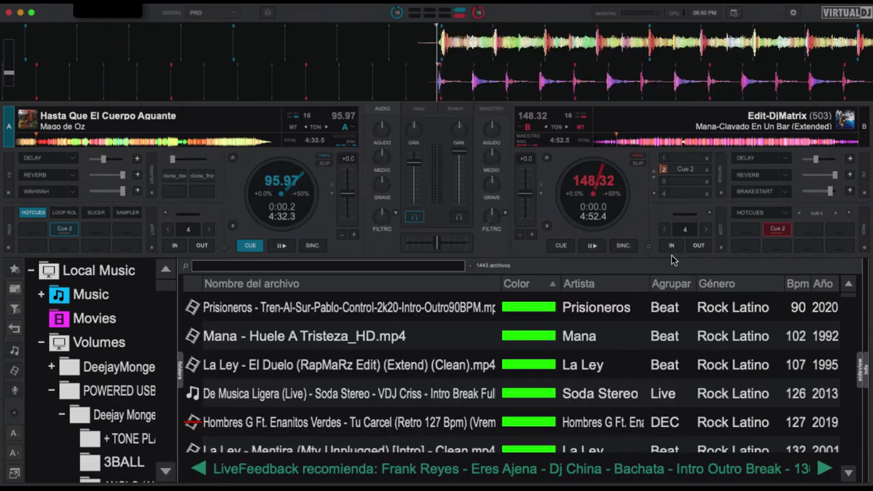